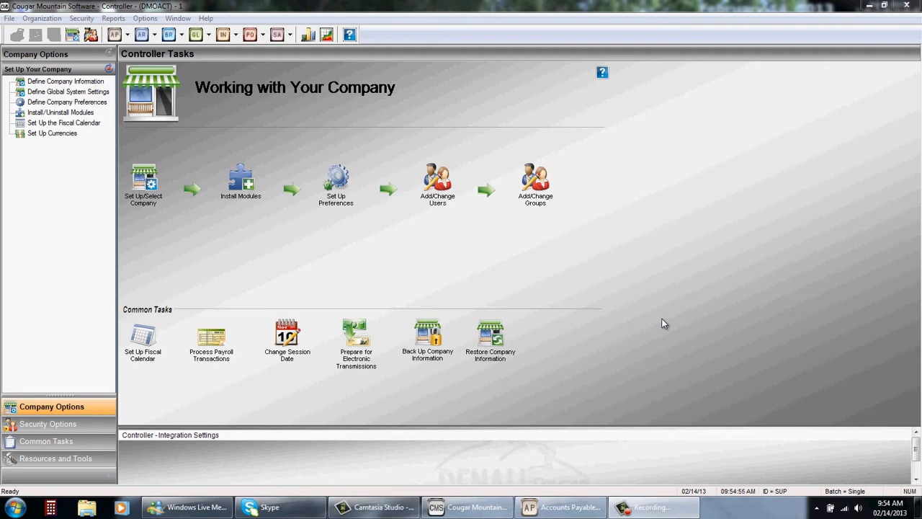
click(146, 20)
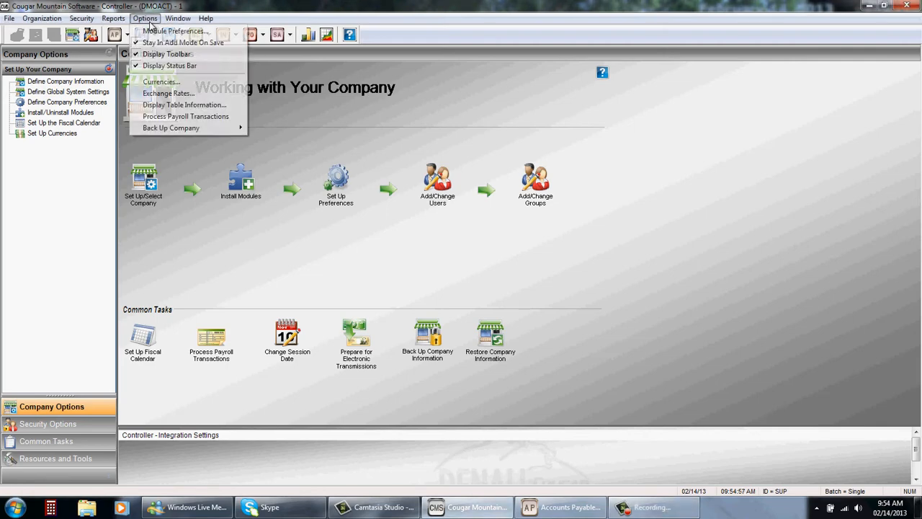
click(551, 508)
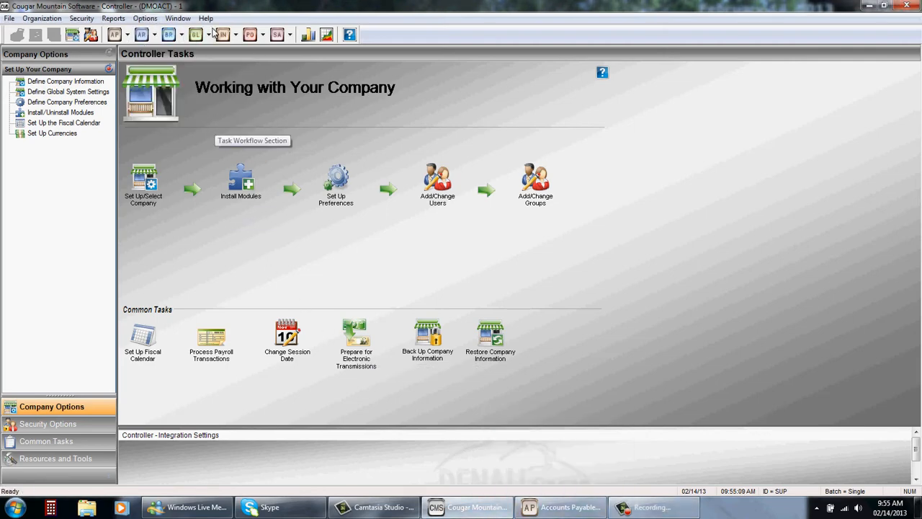
Step: Switch to Accounts Receivable and load the KCWATX code for King County Washington Tax in the sales tax codes
click(147, 38)
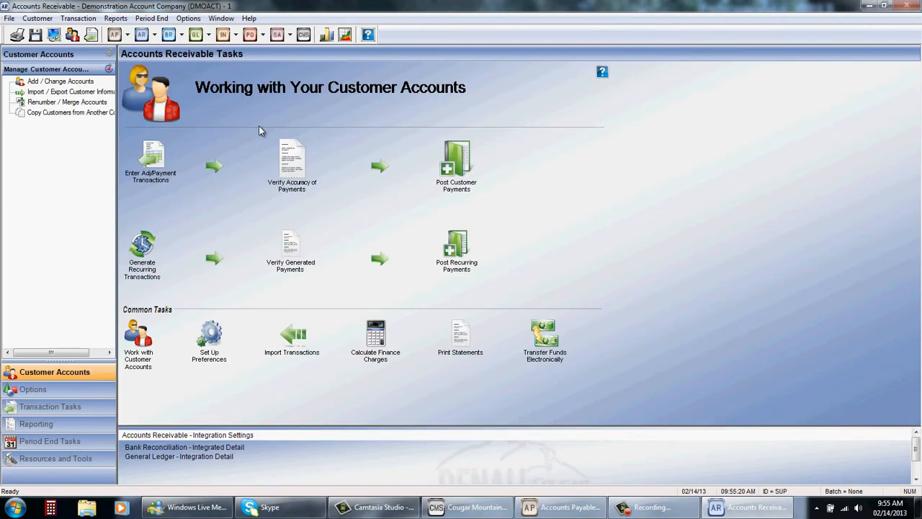
click(189, 19)
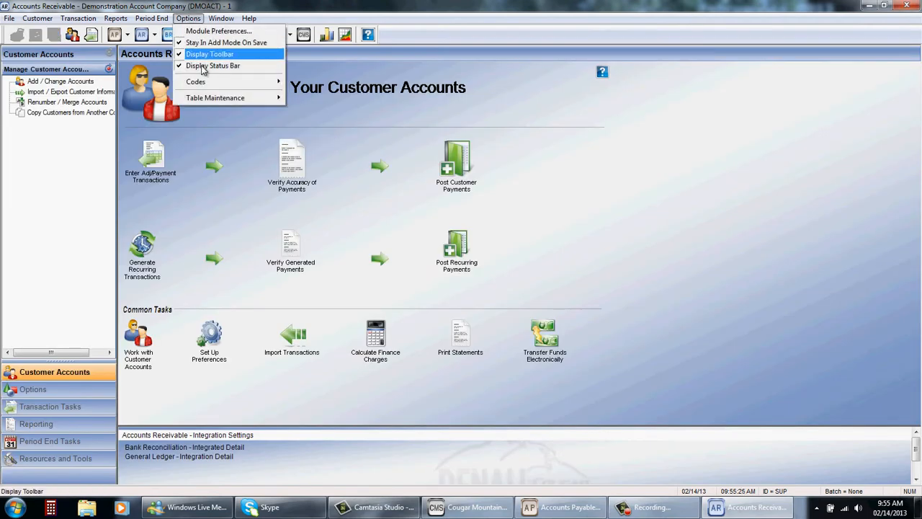
mouse_move(209, 82)
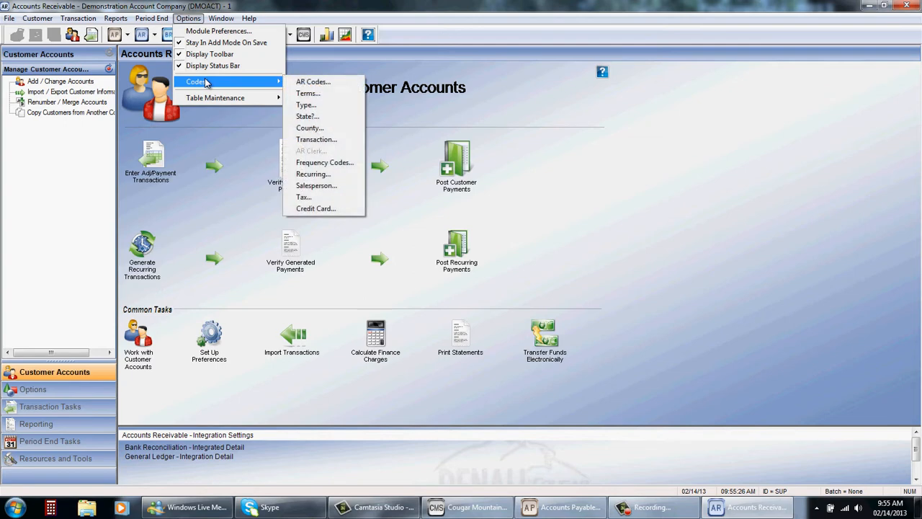
click(319, 198)
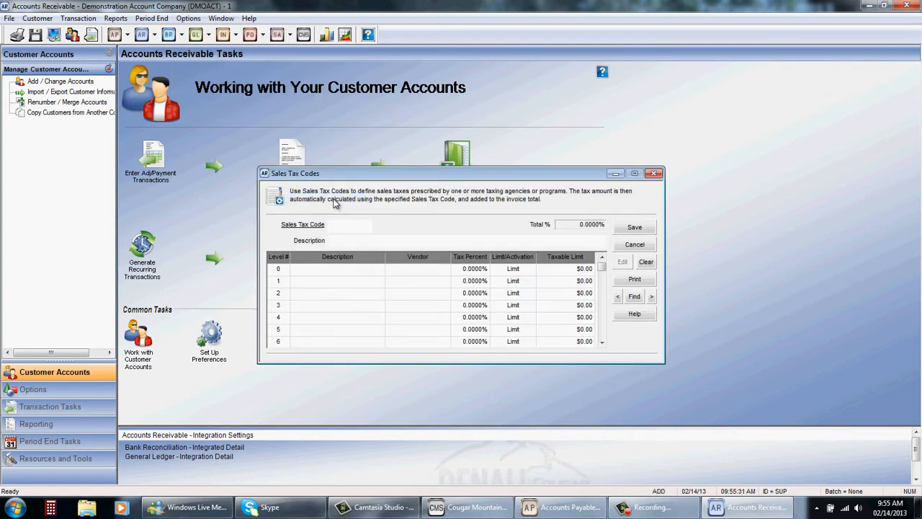
click(343, 226)
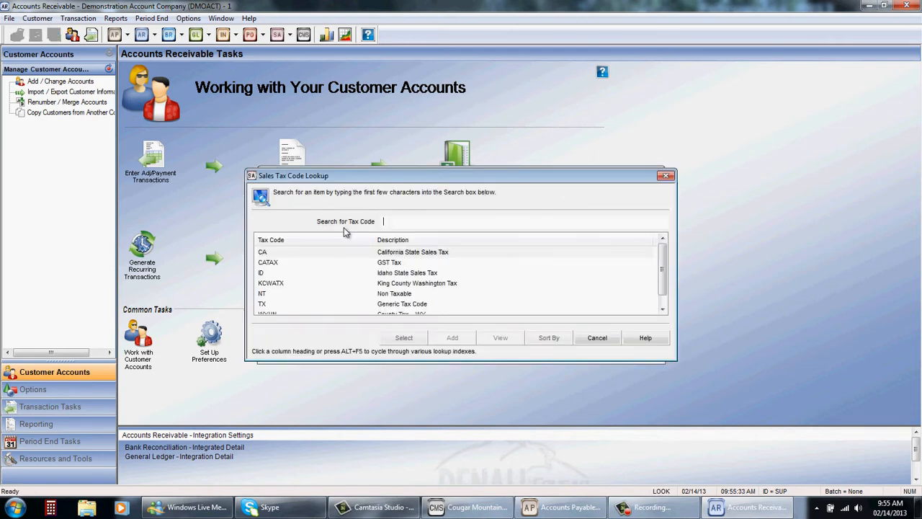
double_click(383, 283)
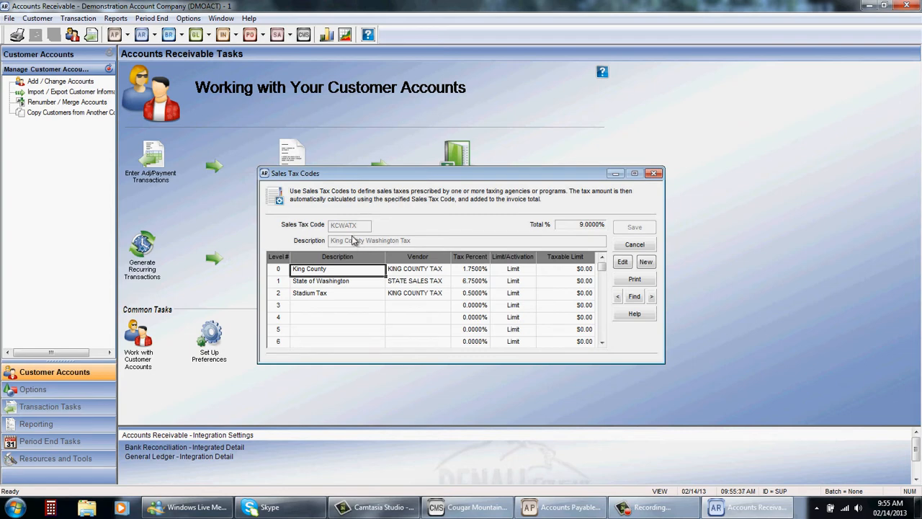
Step: Put the sales tax code into edit mode and review the descriptions and tax percents of its three levels
click(622, 262)
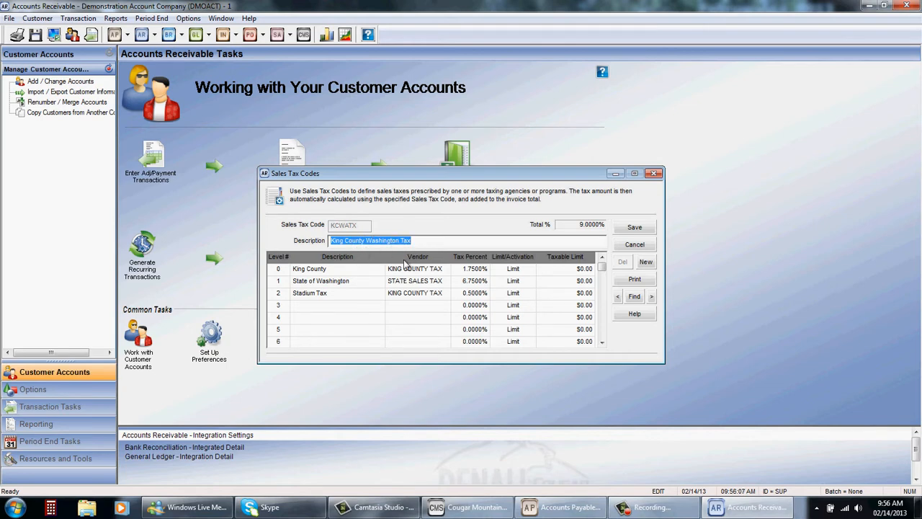
click(363, 273)
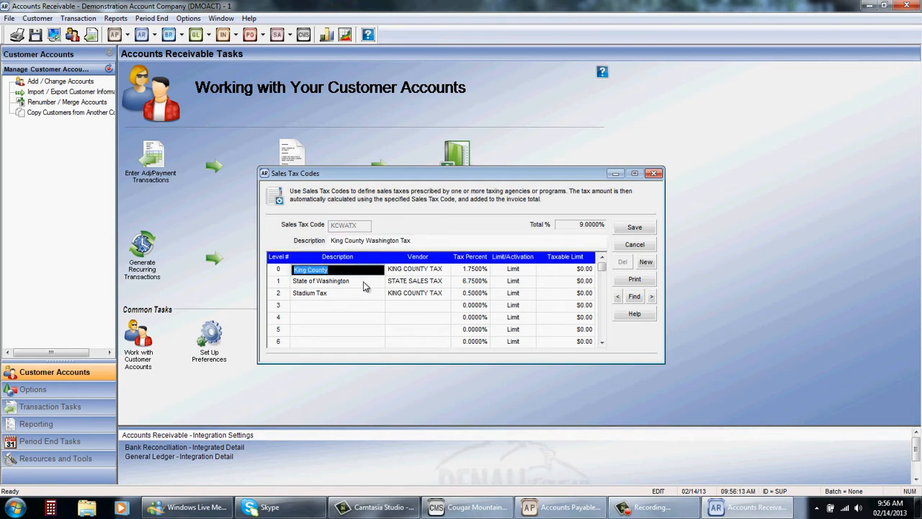
click(365, 283)
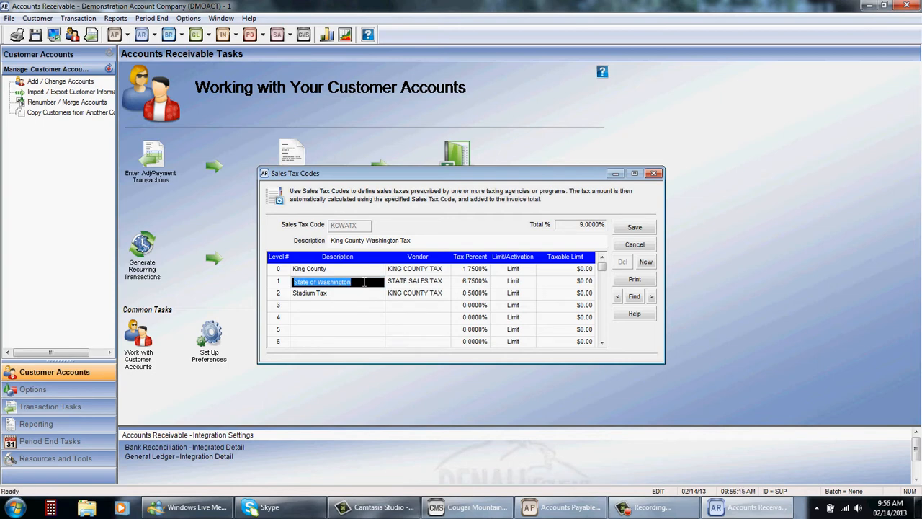
click(363, 293)
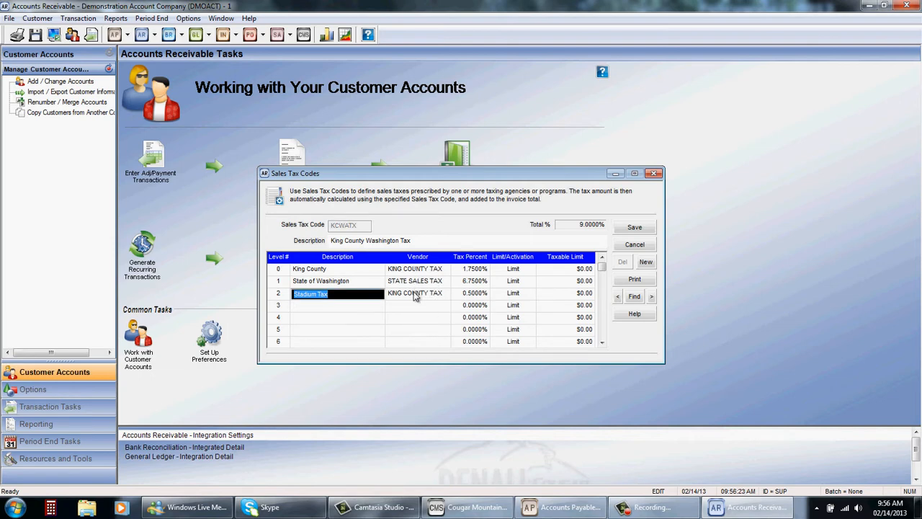
click(363, 271)
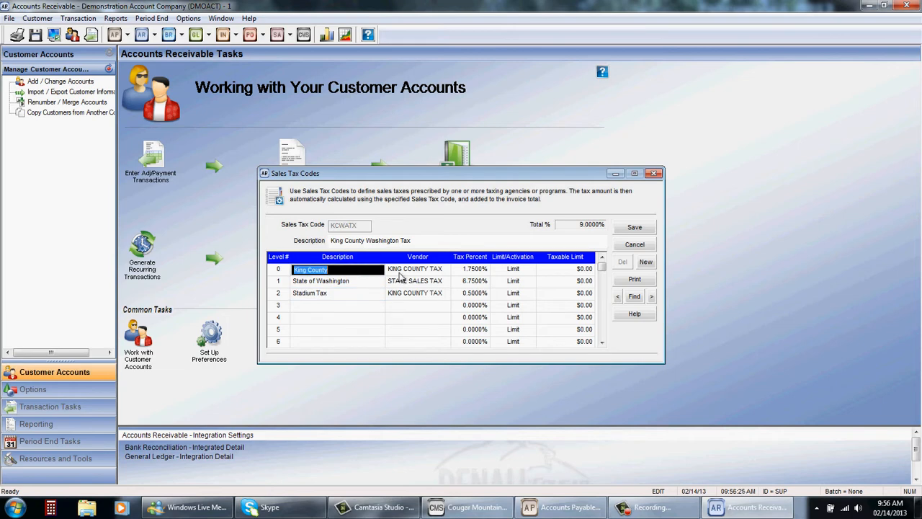
click(483, 270)
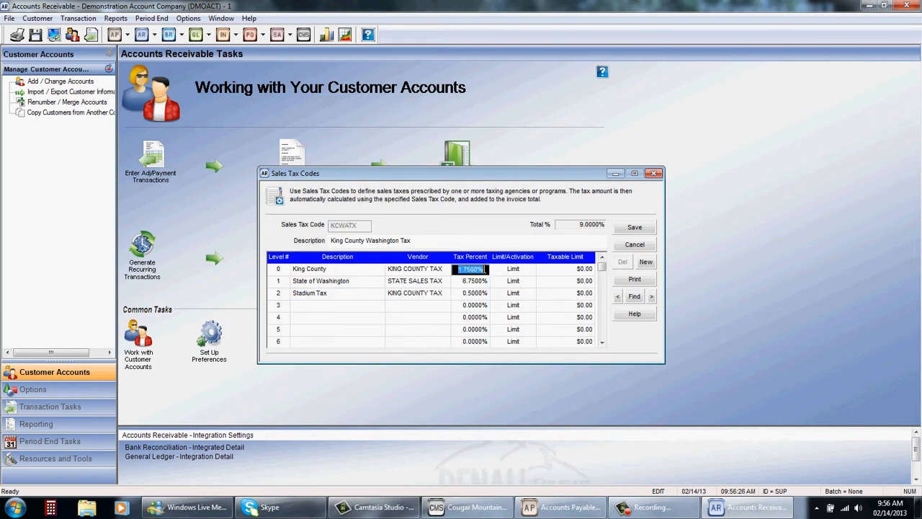
click(480, 281)
click(474, 292)
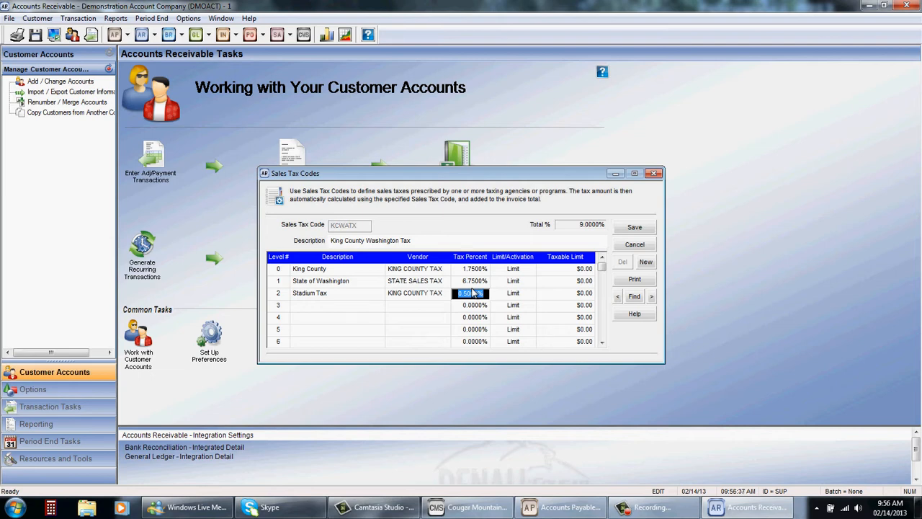
Step: Set the tax percent of the King County level to 2%
click(486, 268)
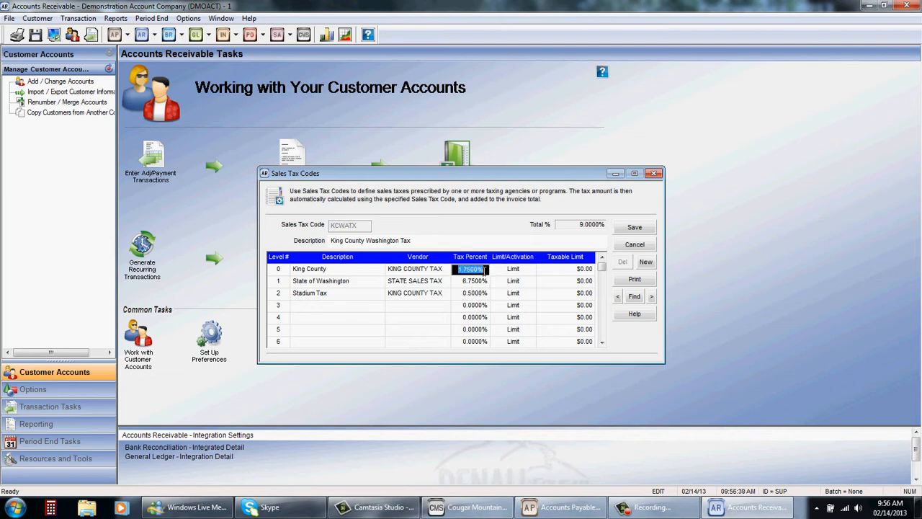
text(2.)
click(481, 281)
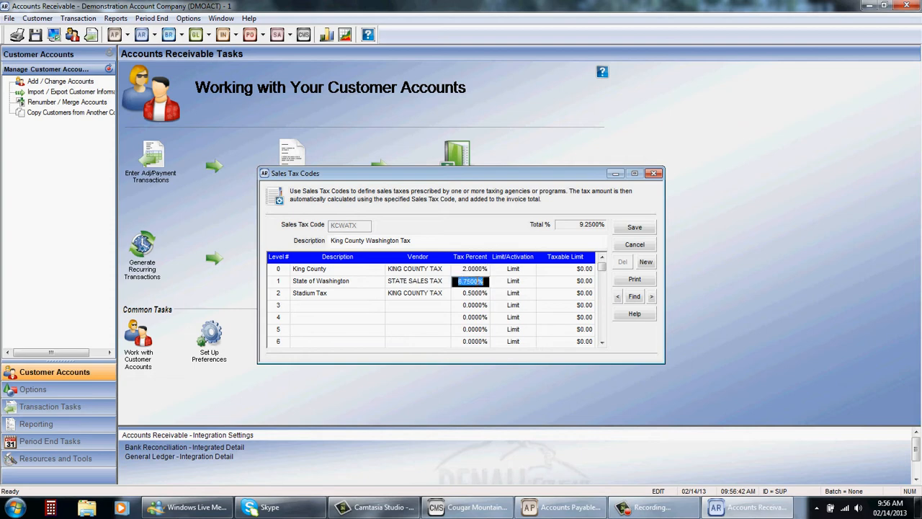
click(480, 294)
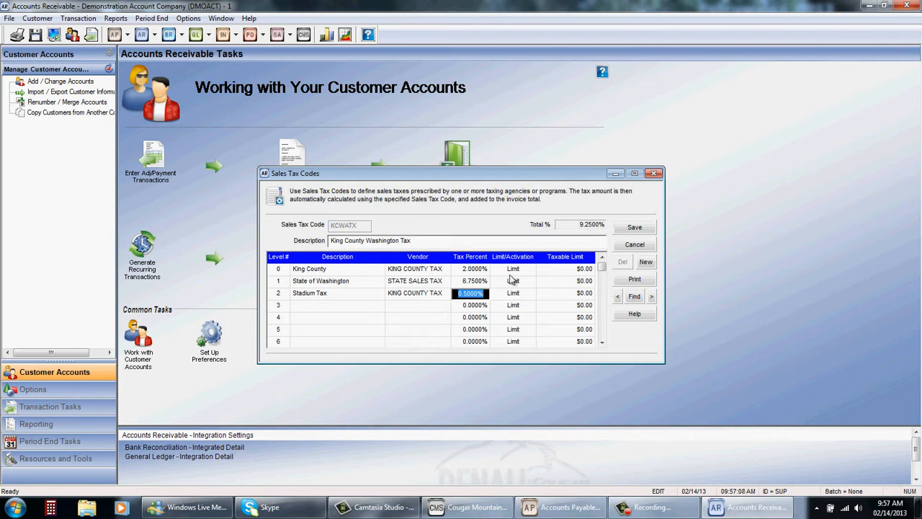
Step: Check the descriptions of the three tax levels, then save the KCWATX code and close its window
click(363, 270)
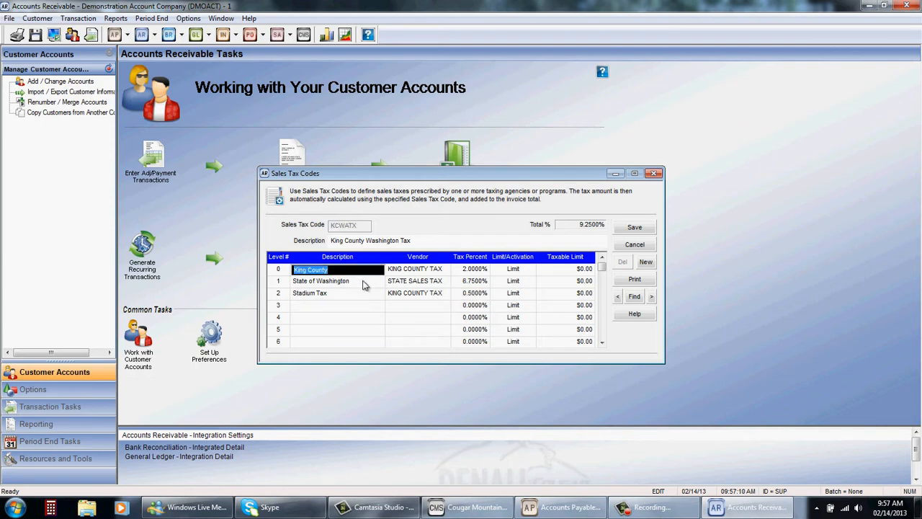
click(363, 281)
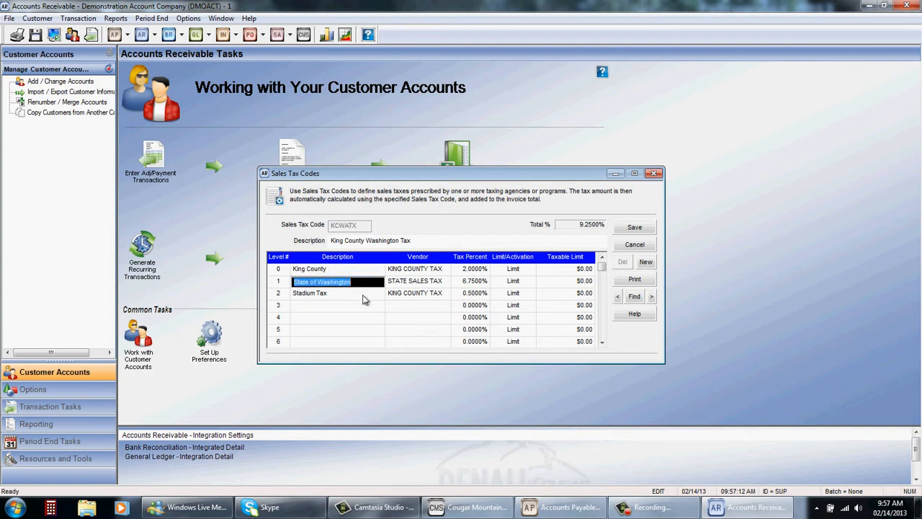
click(363, 294)
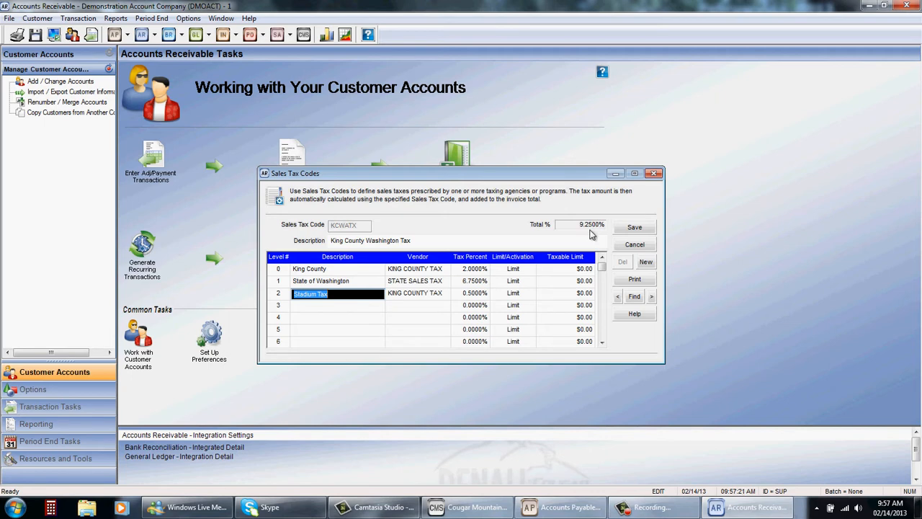
click(634, 228)
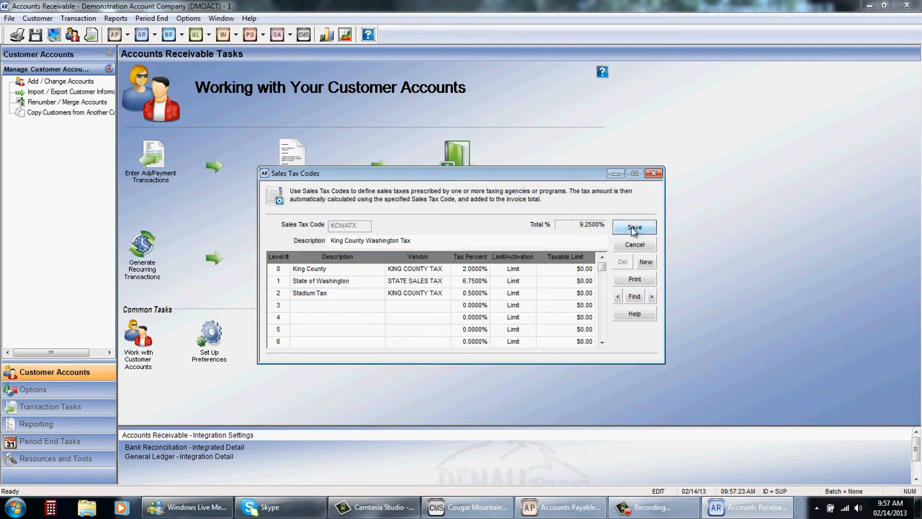
click(637, 244)
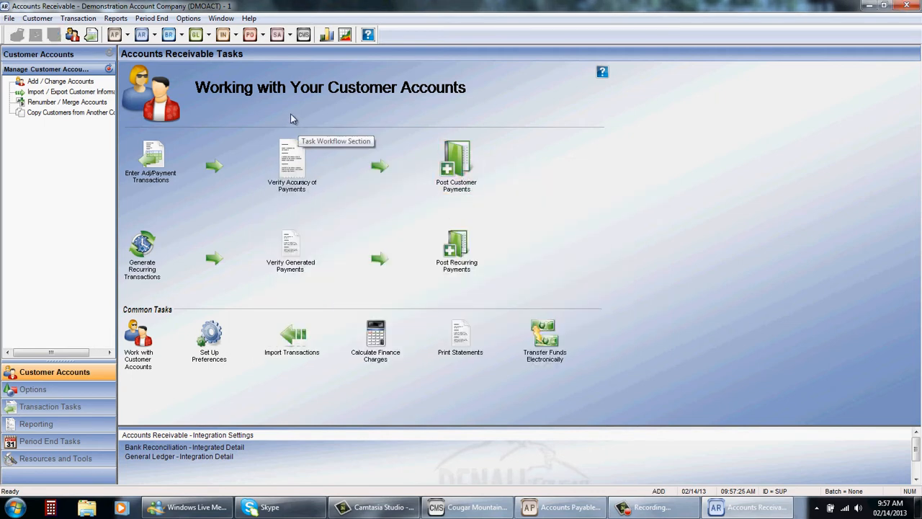
Step: Go to Sales Order Entry and select The Big Corporation as the customer for the invoice
click(277, 36)
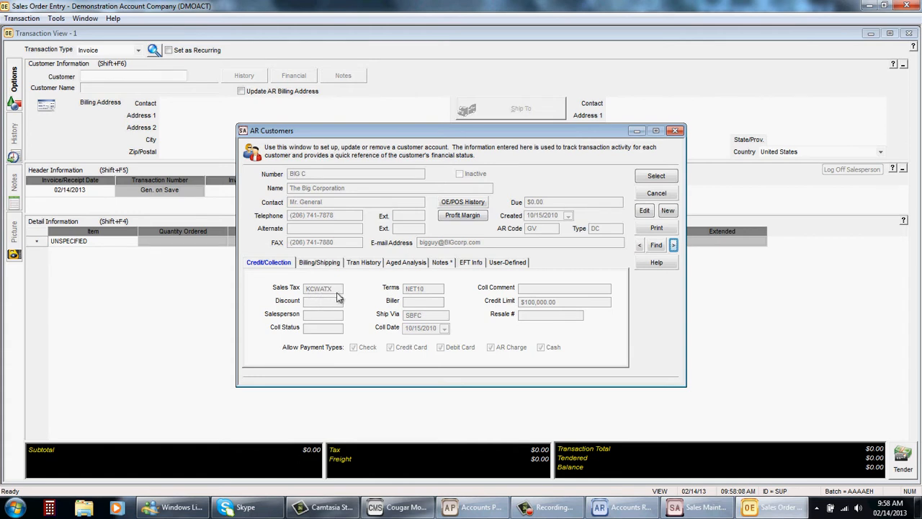
click(648, 177)
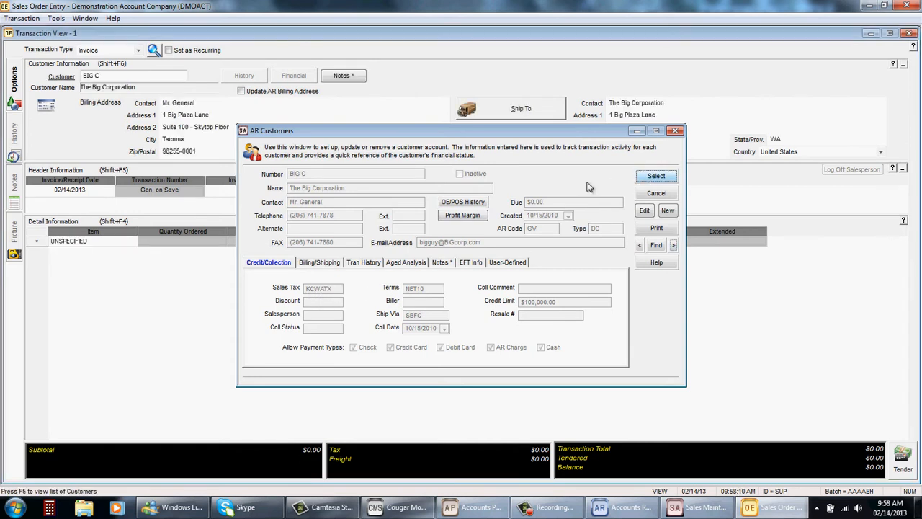
click(129, 243)
click(130, 243)
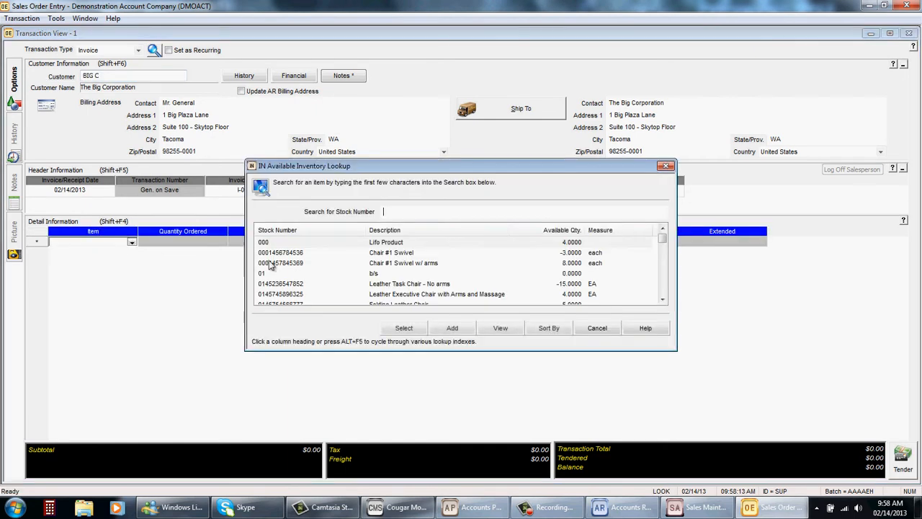
double_click(378, 253)
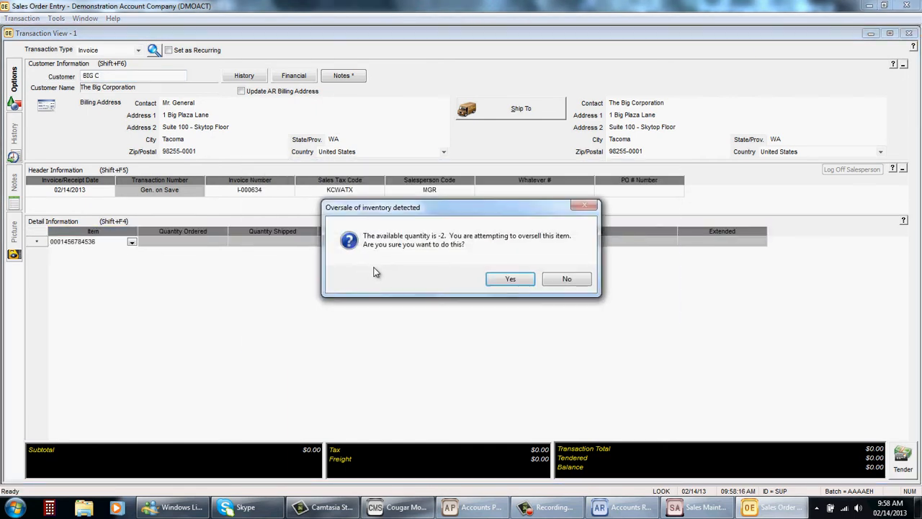
click(505, 283)
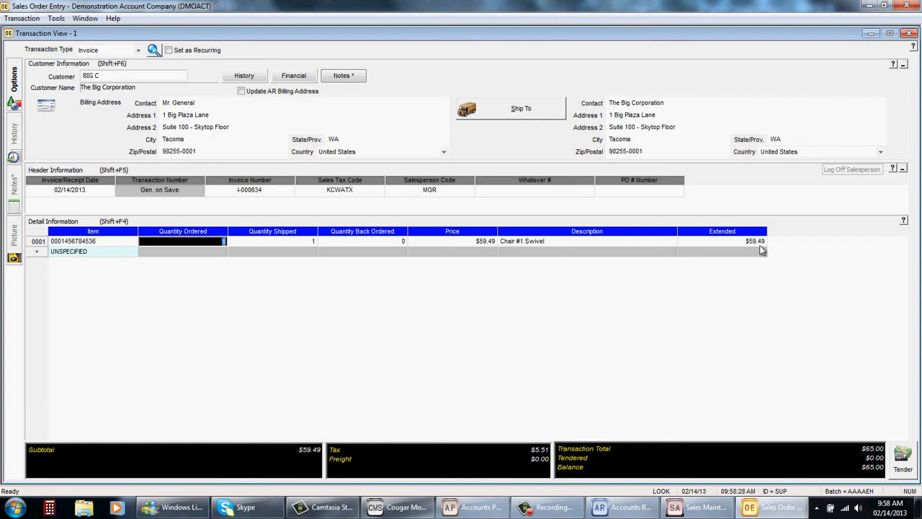
key(Return)
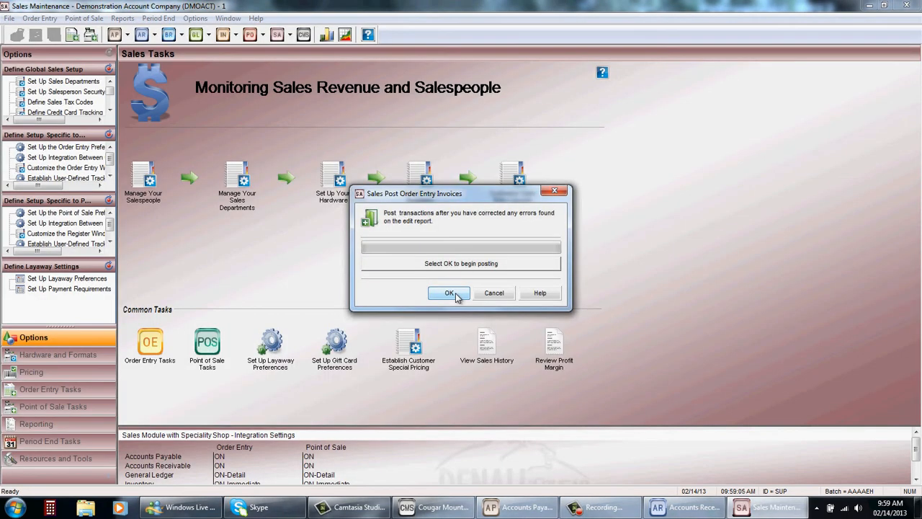
Step: Post the order entry invoices and display the Sales OE Posting Audit Report on screen, then dismiss it
click(456, 295)
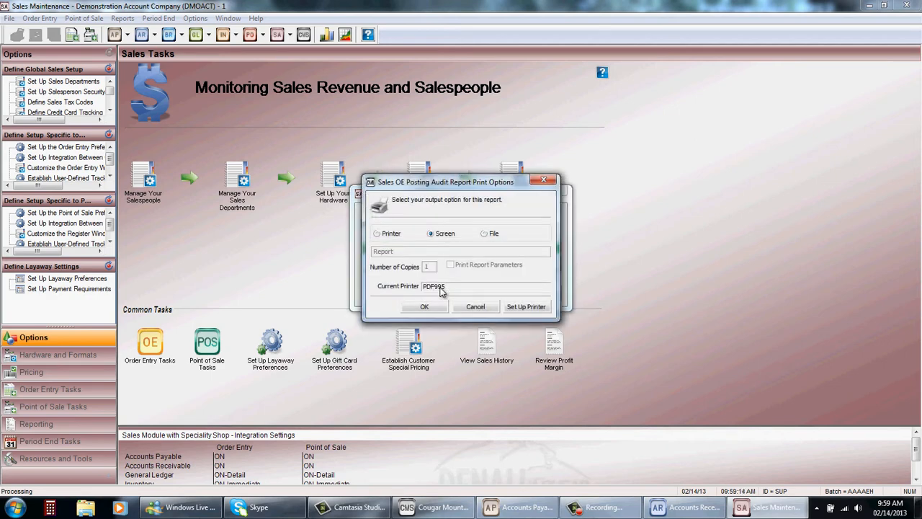
click(425, 306)
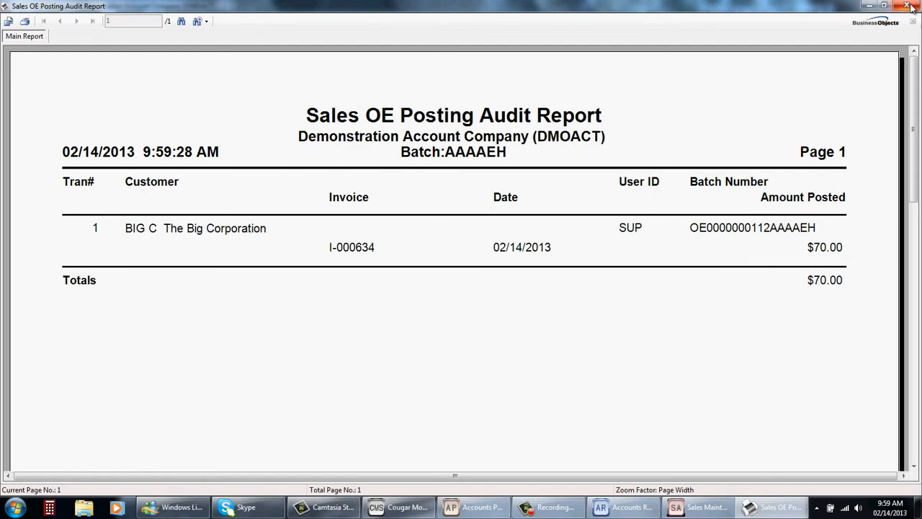
click(906, 5)
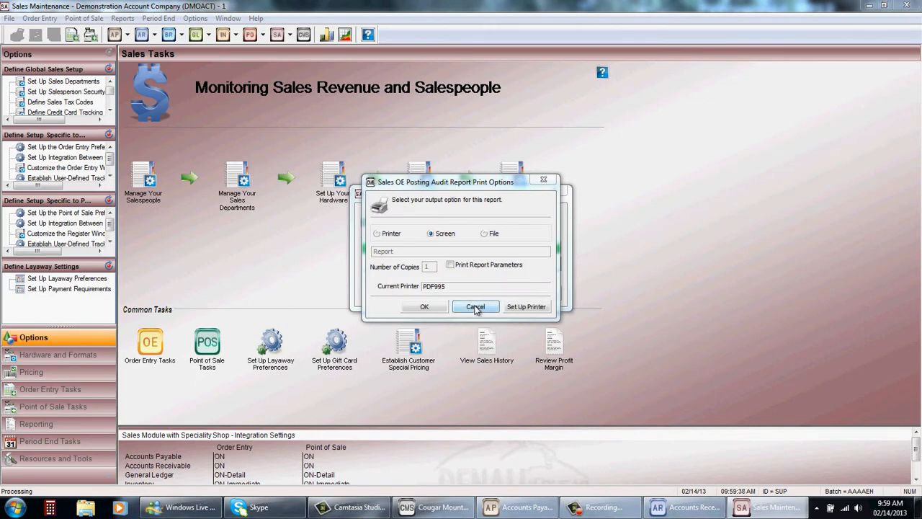
click(476, 307)
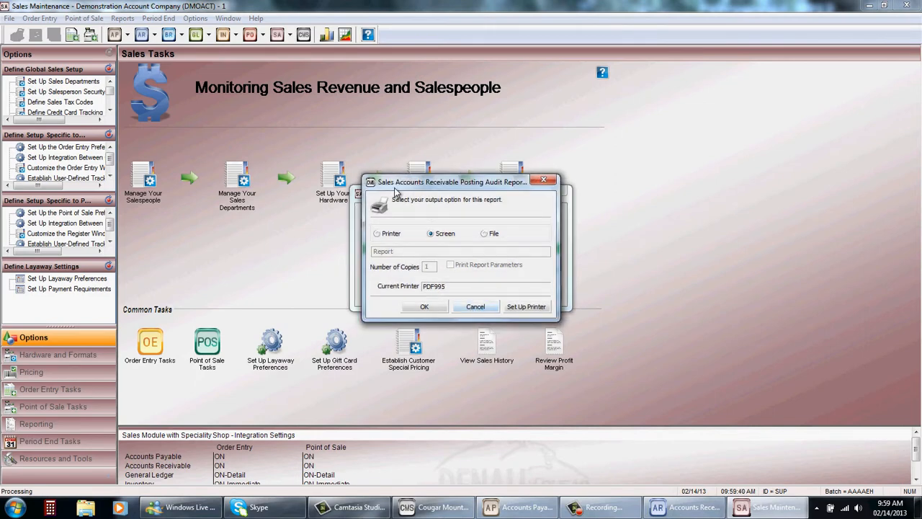
Step: Display the Sales Accounts Receivable Posting Audit Report on screen and close the report
click(437, 307)
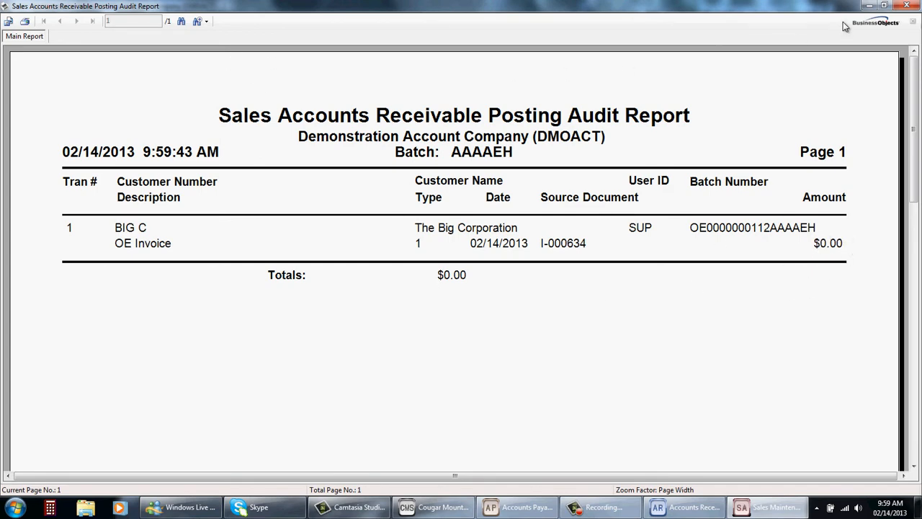
click(914, 7)
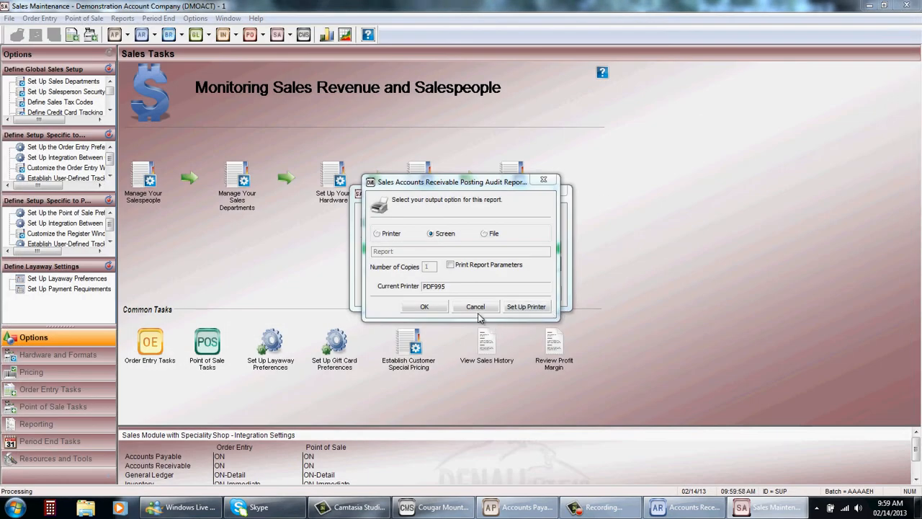
Step: Skip the remaining Accounts Receivable and Inventory posting audit reports, and review the Sales Accounts Payable Posting Audit Report on screen down to its grand total
click(476, 308)
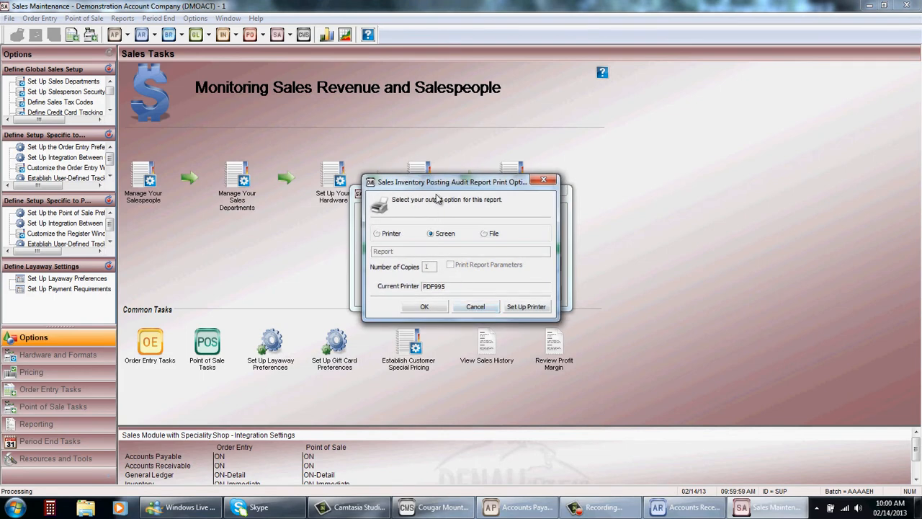
click(476, 307)
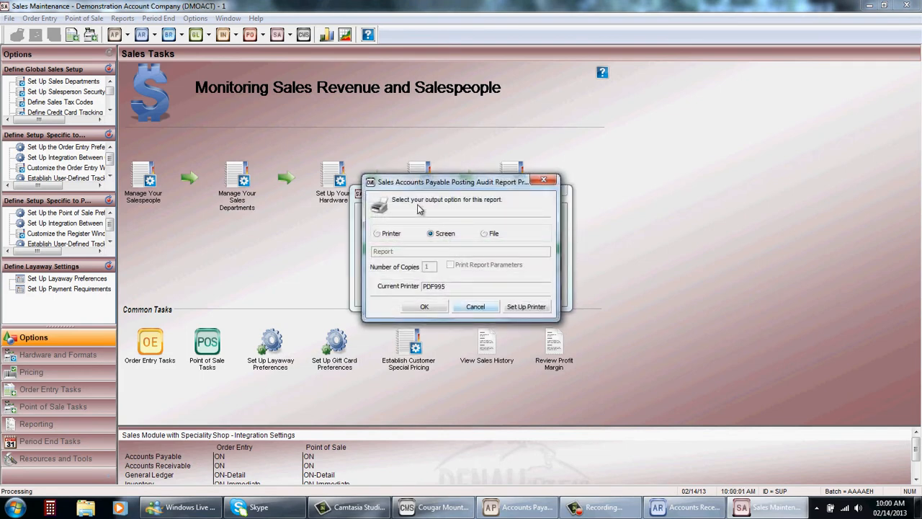
click(429, 307)
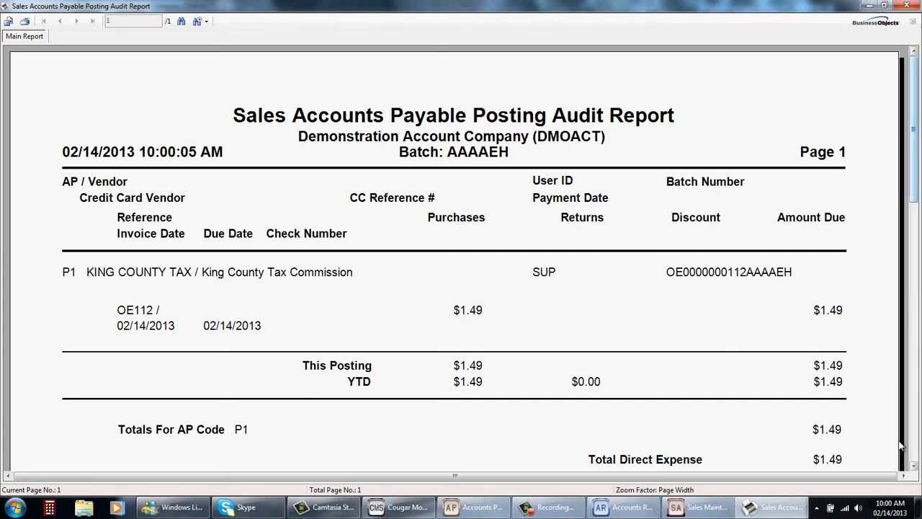
click(913, 465)
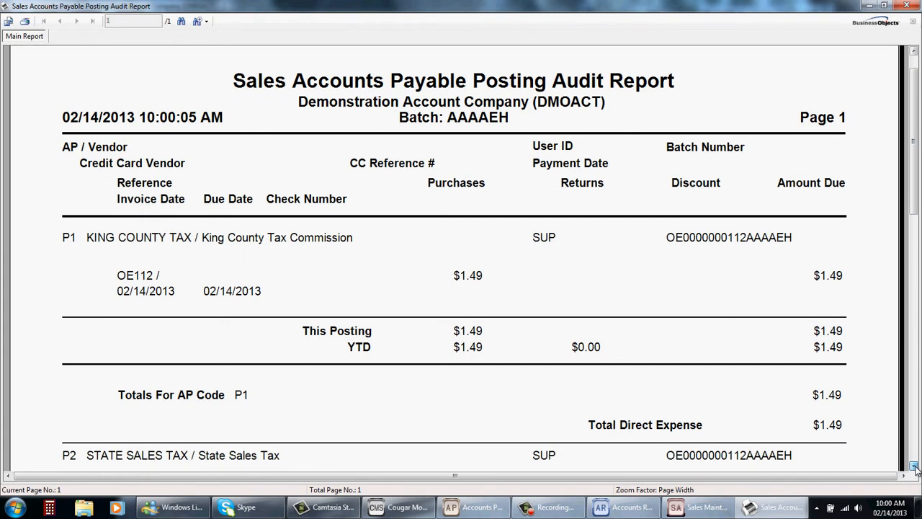
click(914, 467)
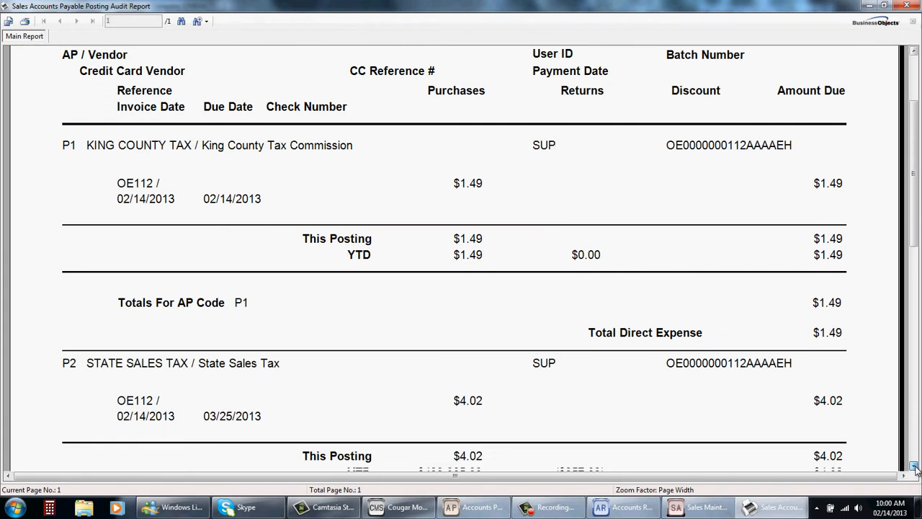
click(914, 467)
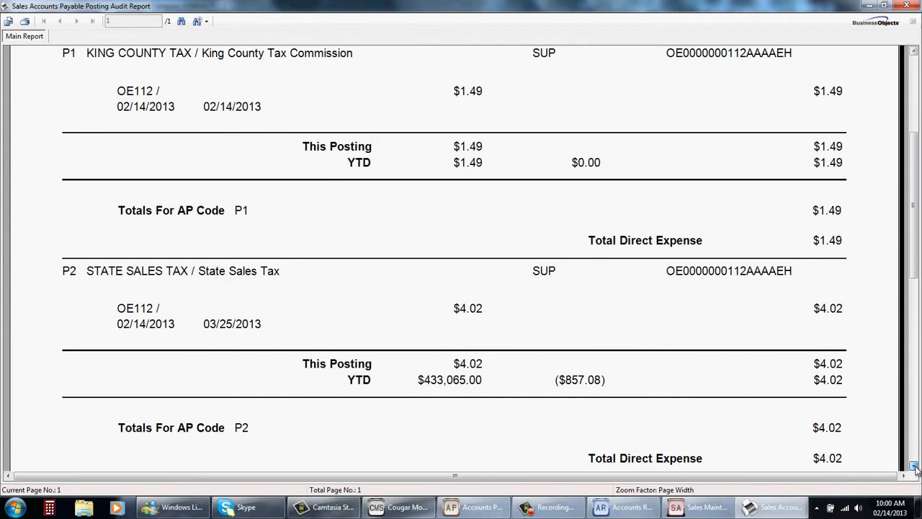
click(914, 466)
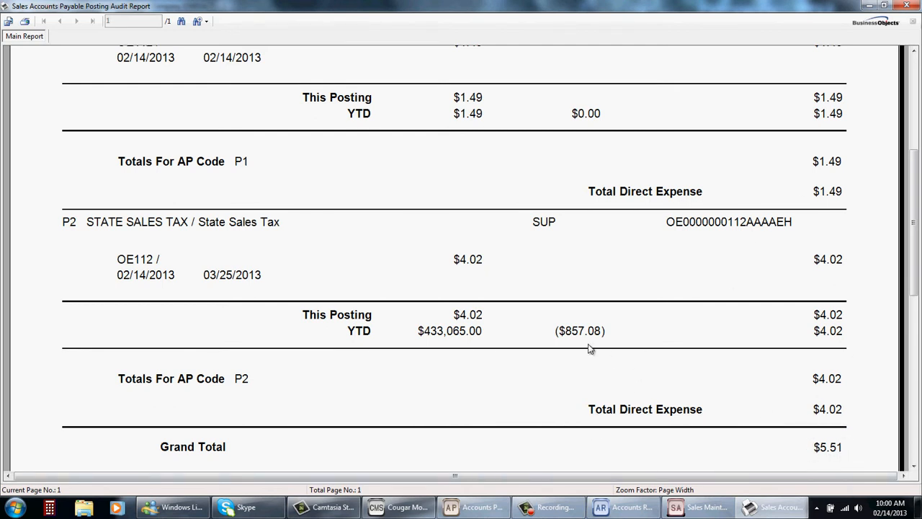
click(905, 5)
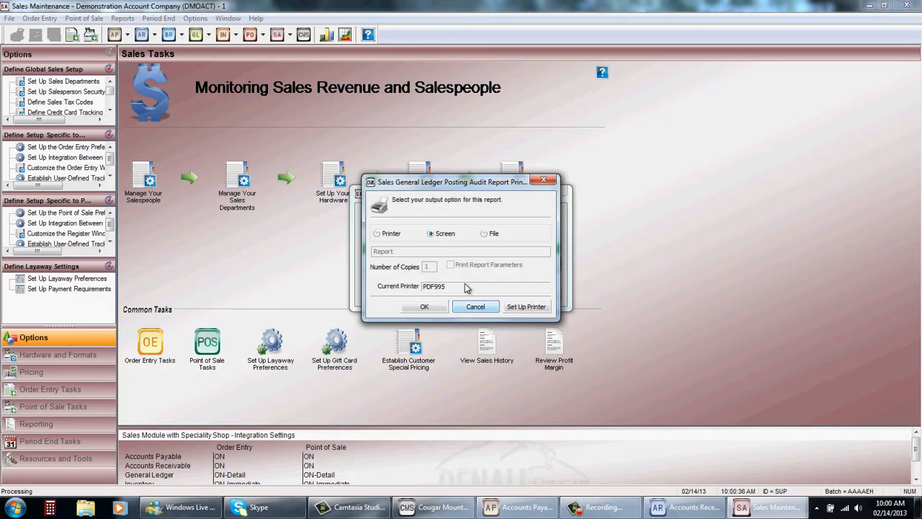
Step: Display the Sales General Ledger Posting Audit Report on screen, review its account lines and posting totals, and close it
click(422, 306)
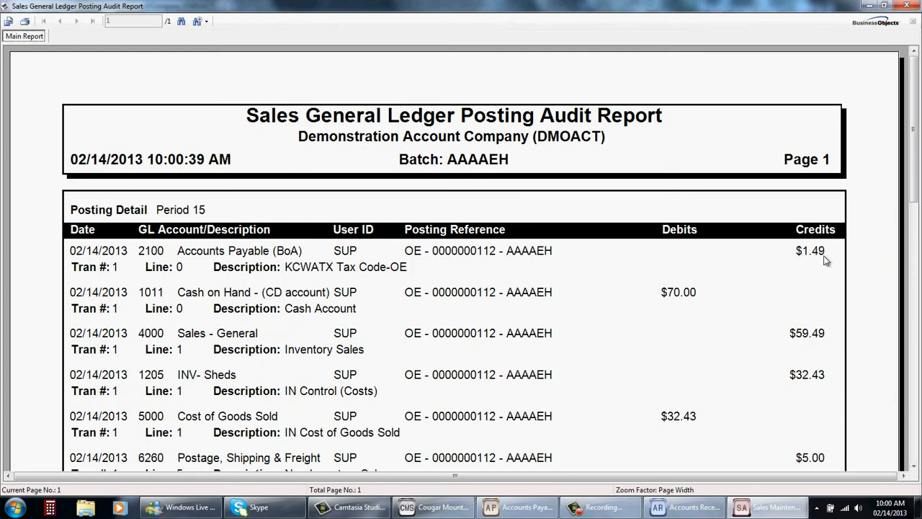
drag(917, 199, 920, 260)
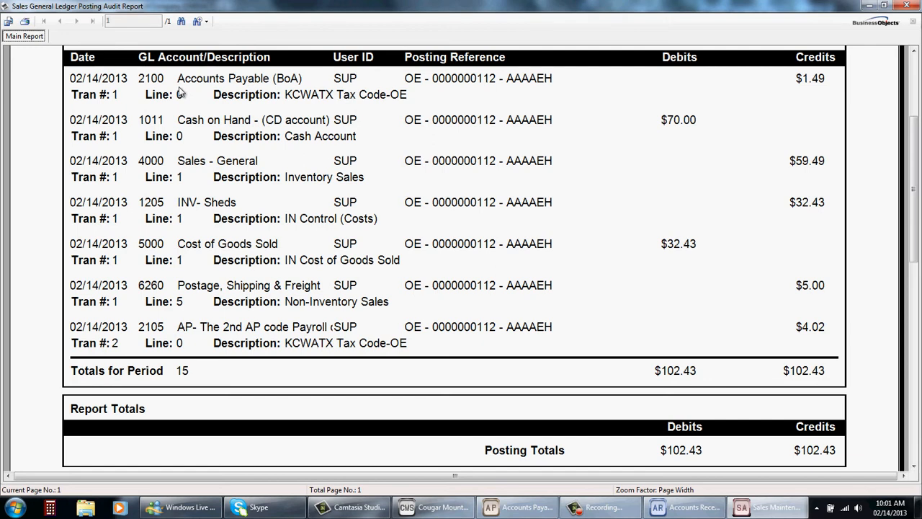
click(905, 6)
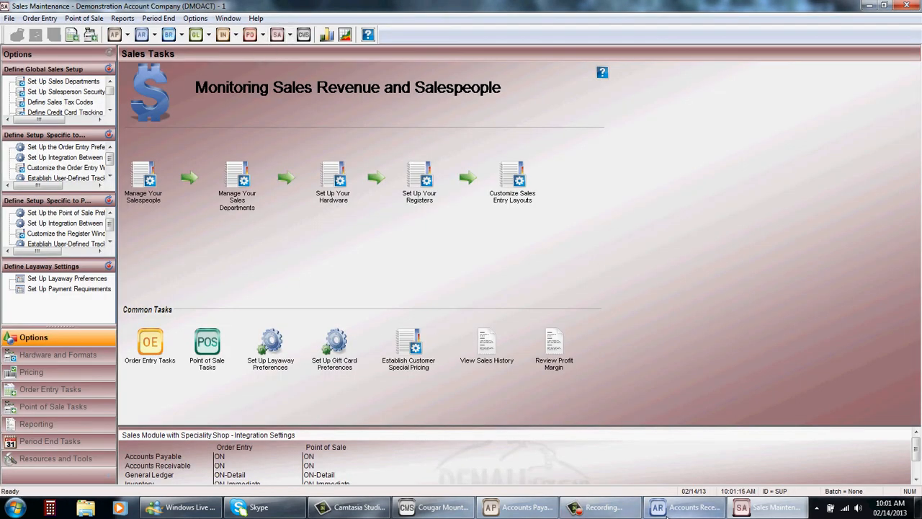
Step: Switch to Accounts Payable, open the KING COUNTY TAX vendor record, and check its purchase statistics and GL expense account
click(490, 503)
click(34, 19)
click(52, 32)
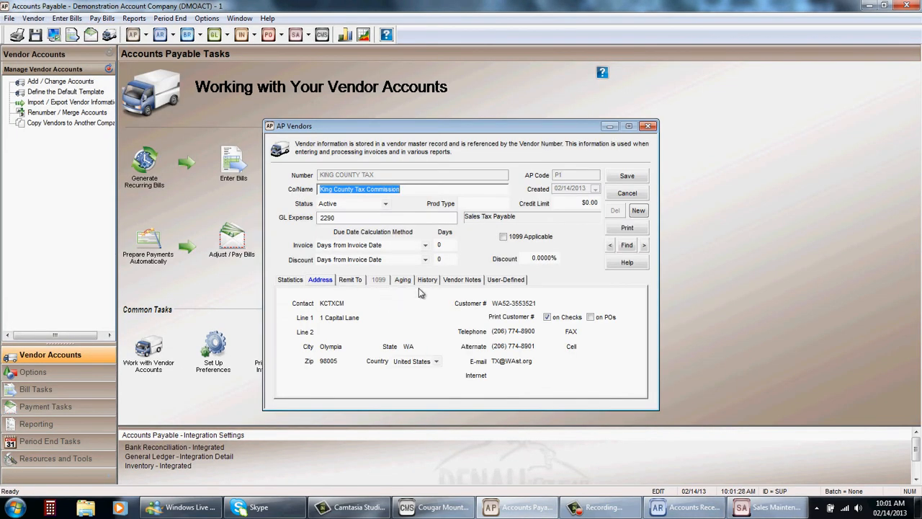
click(295, 281)
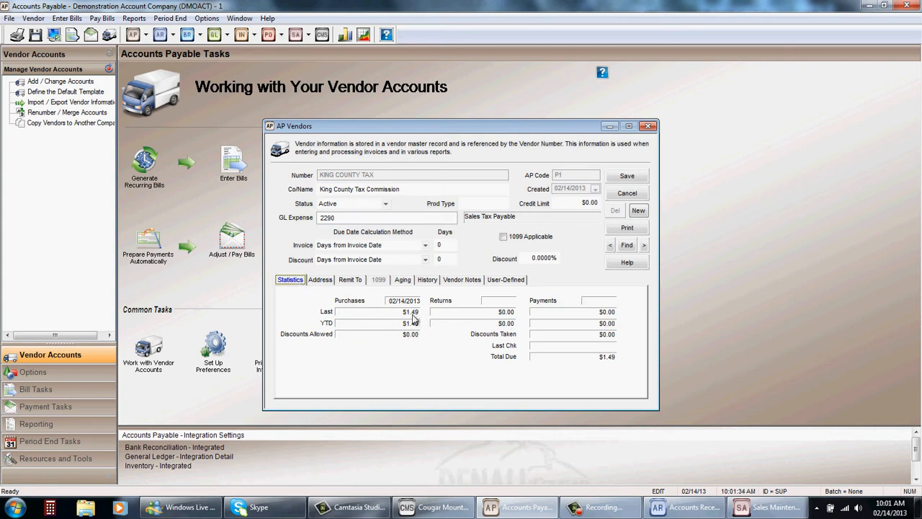
click(342, 217)
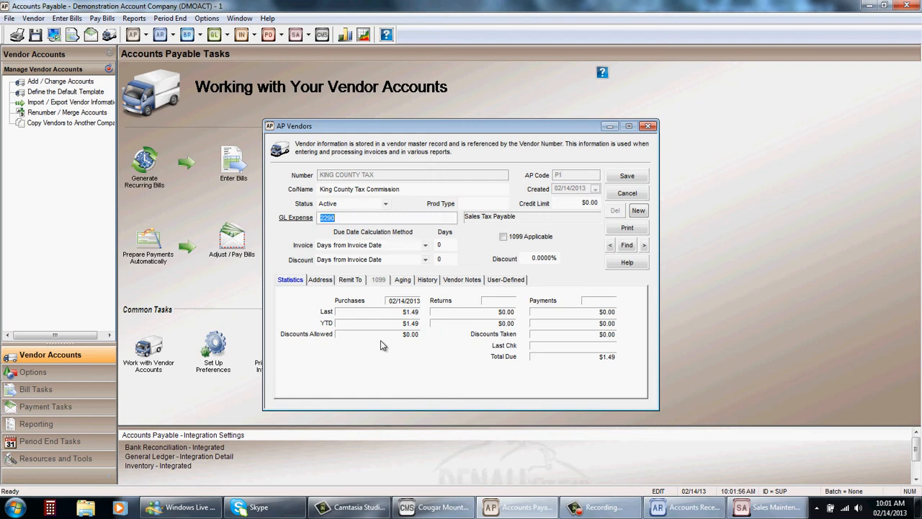
Step: Look up vendors starting with STAT and open the STATE SALES TAX vendor record
click(626, 246)
text(STAT)
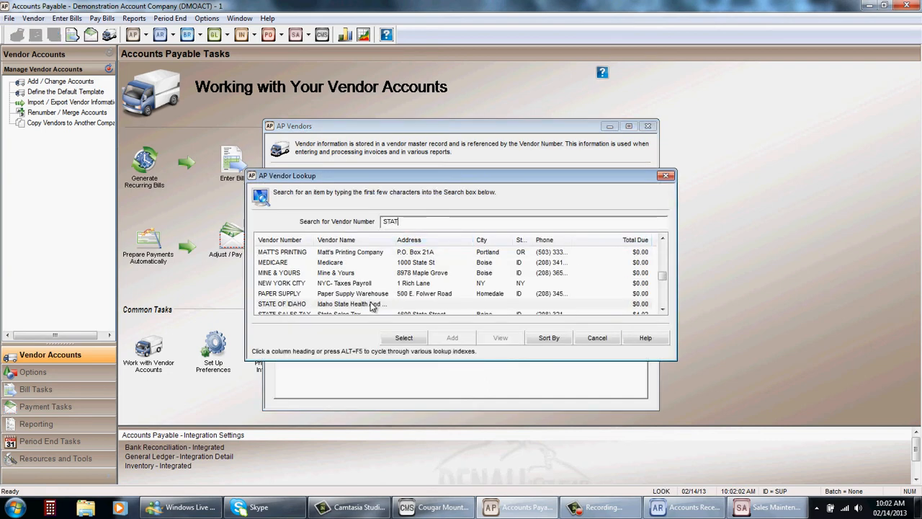
click(662, 311)
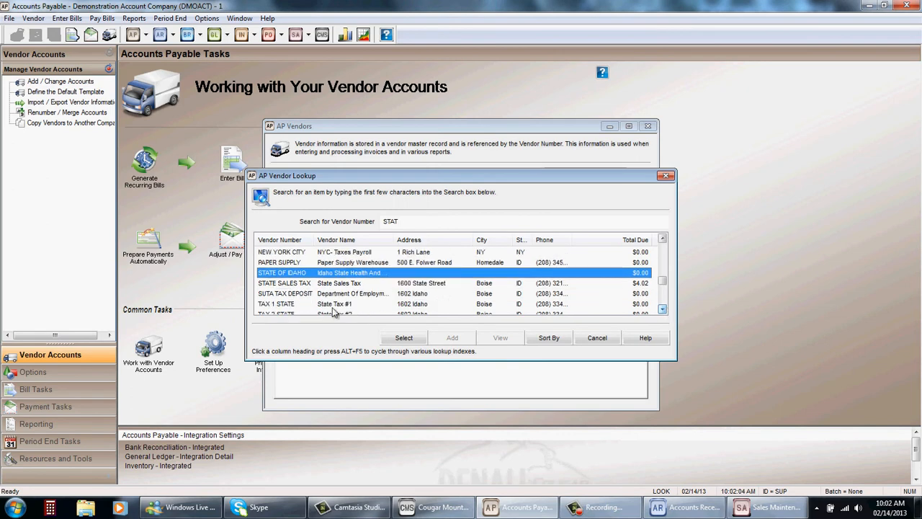
double_click(328, 284)
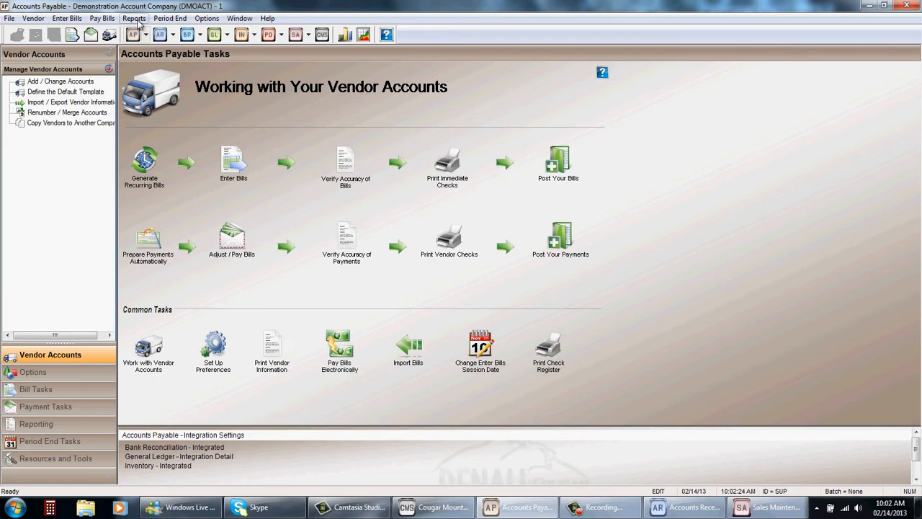
click(133, 18)
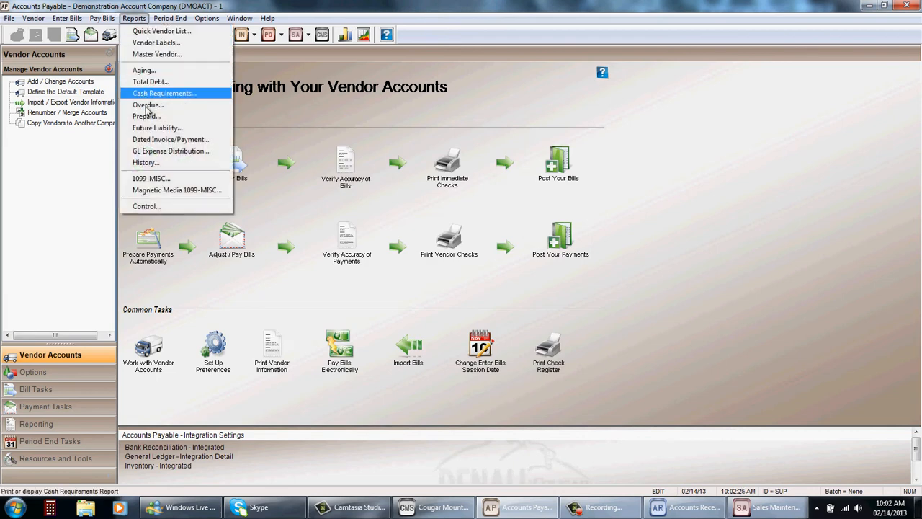
click(304, 111)
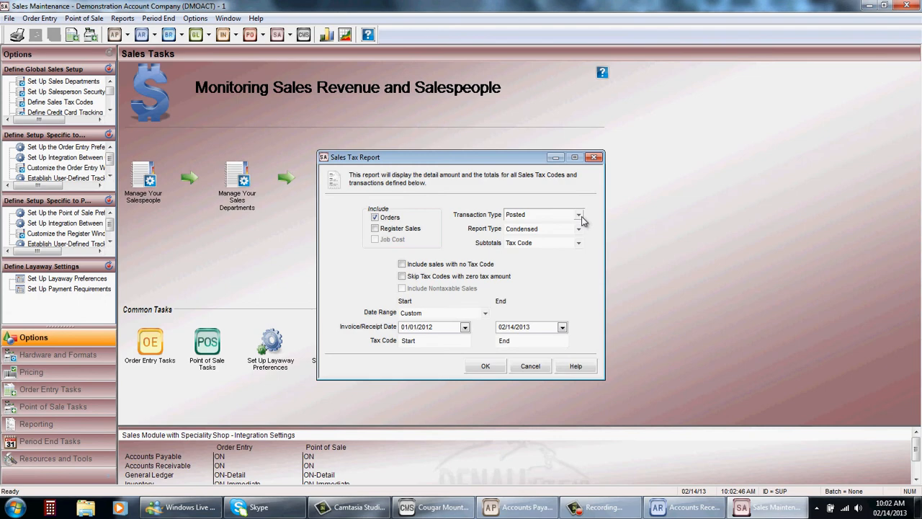
Step: Run the Sales Tax Report for Posted transactions with the Detailed report type and look through its pages on screen
click(579, 215)
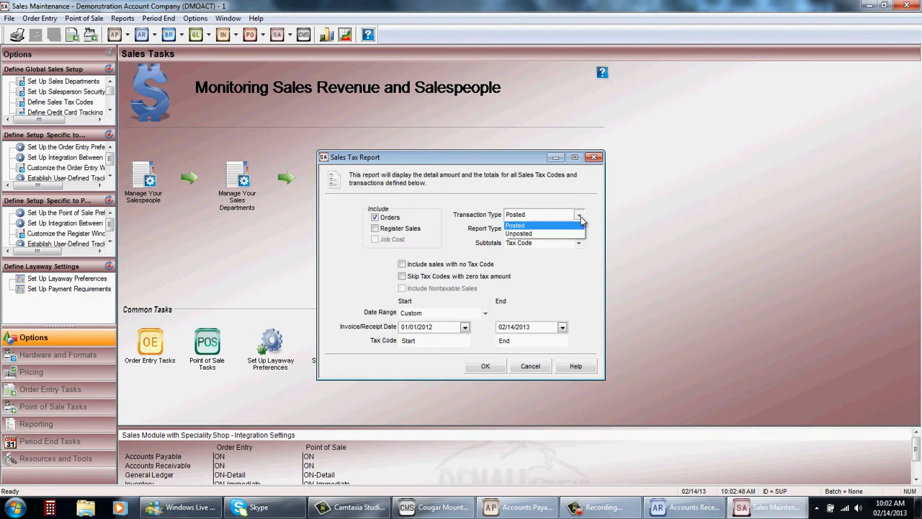
click(524, 225)
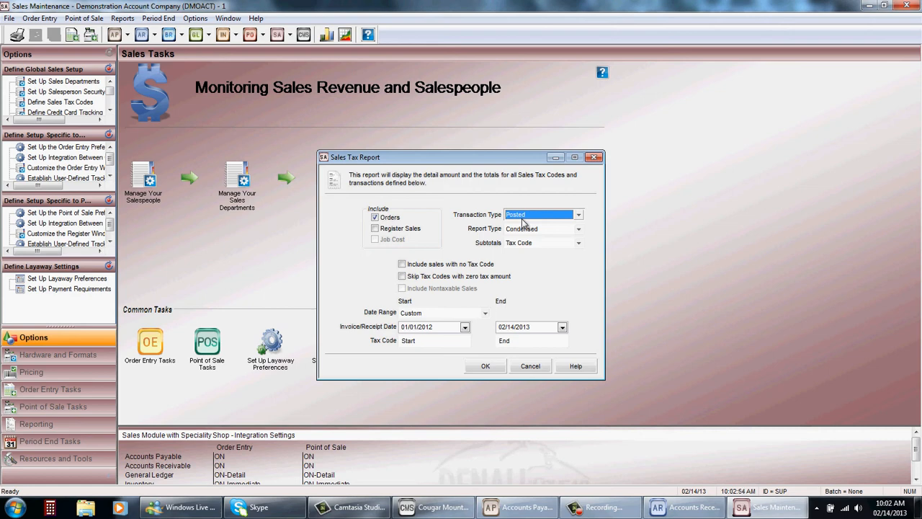
click(578, 229)
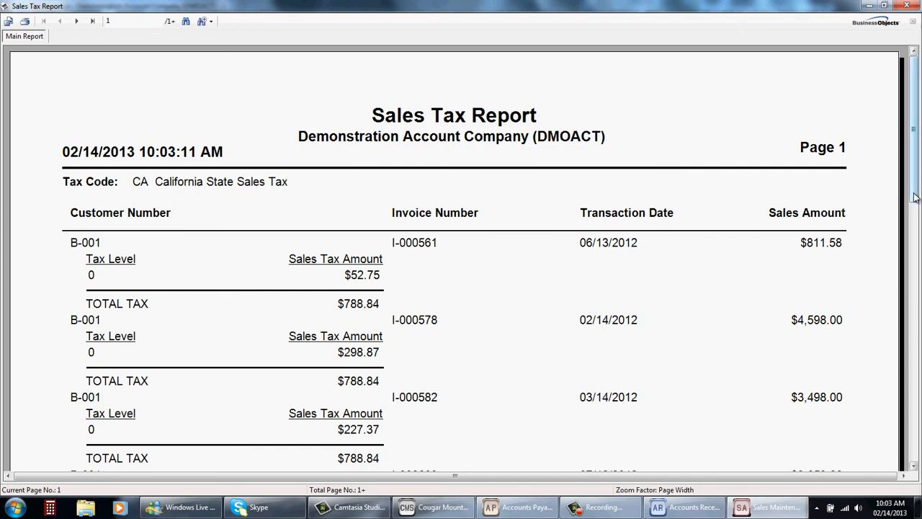
drag(915, 191, 920, 435)
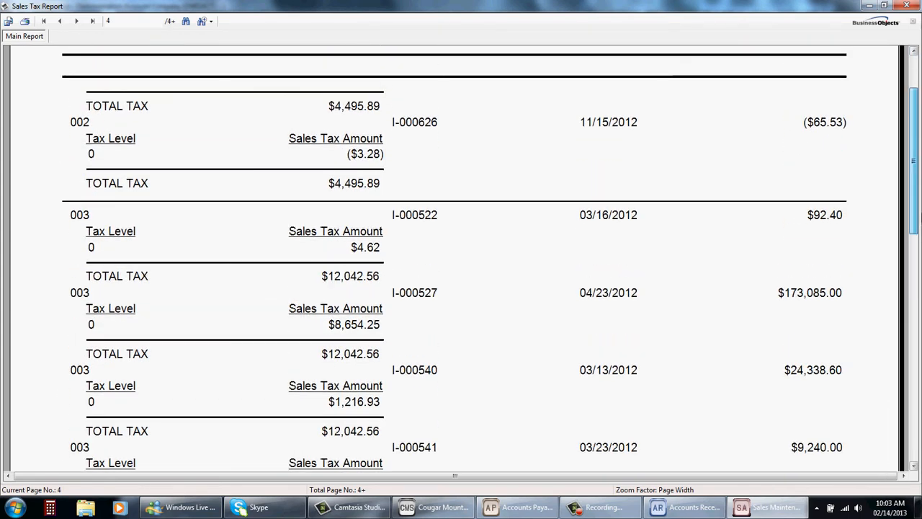
drag(920, 223, 920, 207)
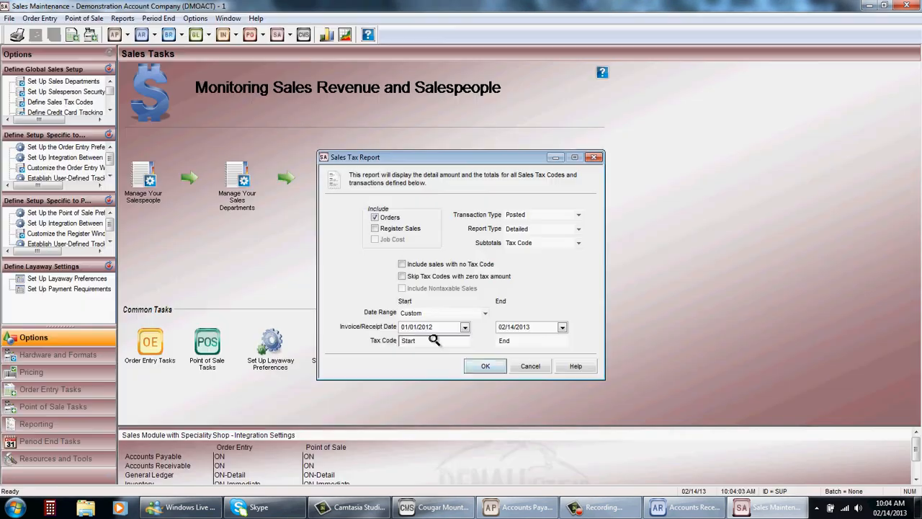
Step: Limit the Sales Tax Report to tax code KCWATX for both start and end, and run it again
click(407, 339)
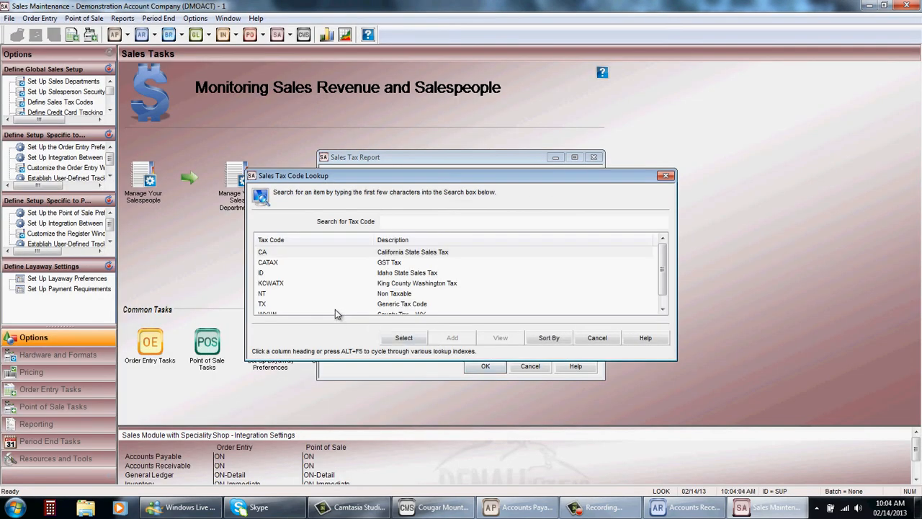
double_click(299, 284)
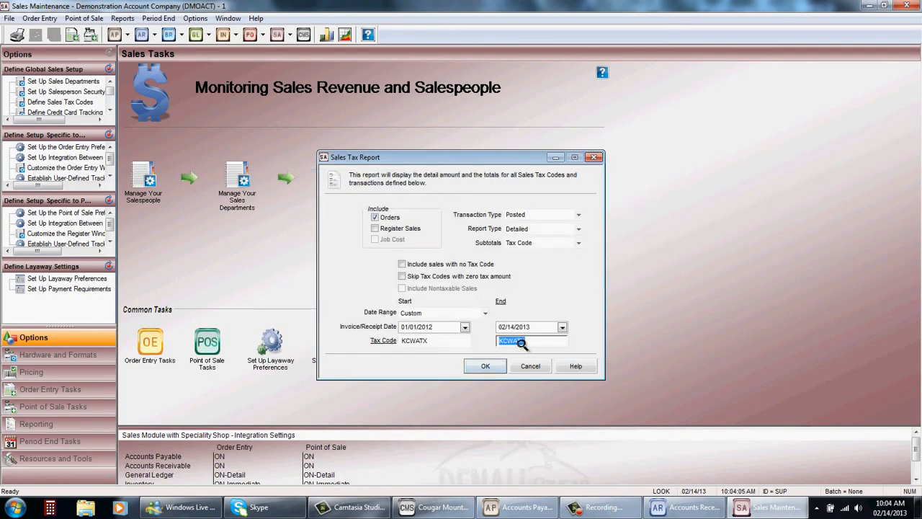
click(504, 366)
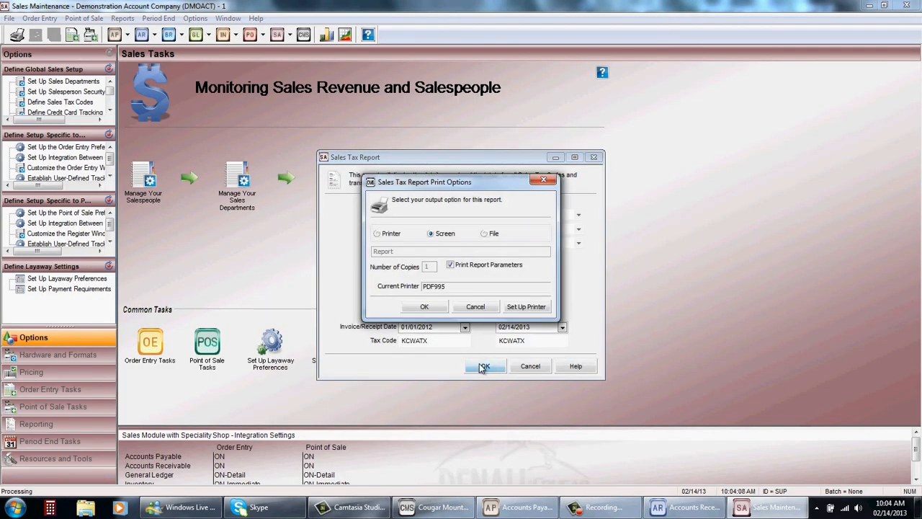